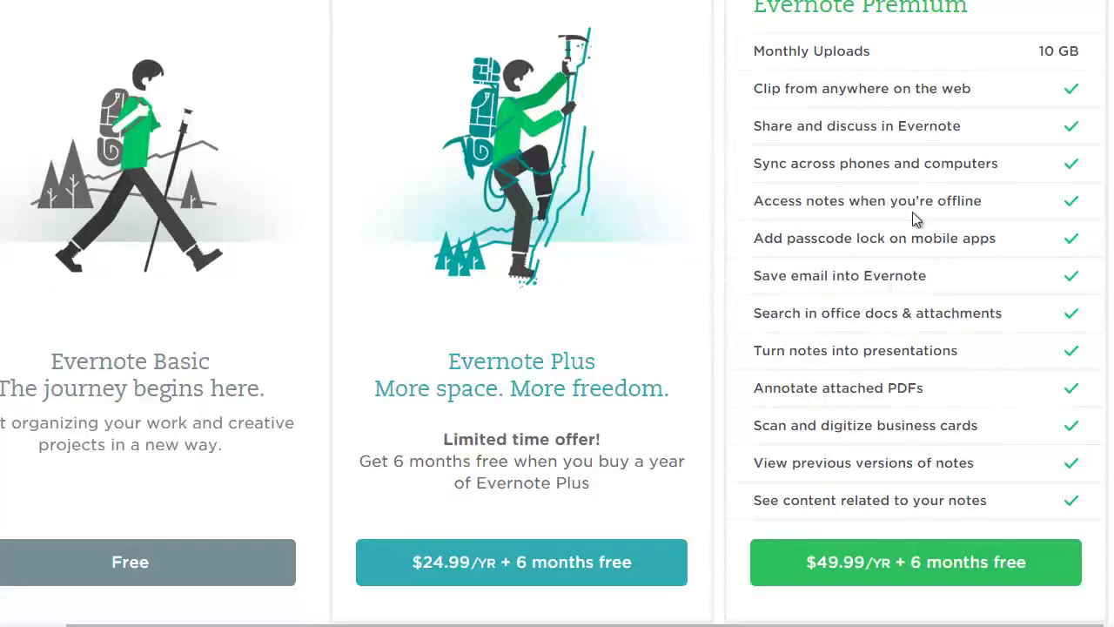
Step: Pick the free Evernote Basic plan and confirm it to reach the notes workspace
{"action": "scroll", "coordinate": [918, 216], "scroll_direction": "up", "scroll_amount": 1}
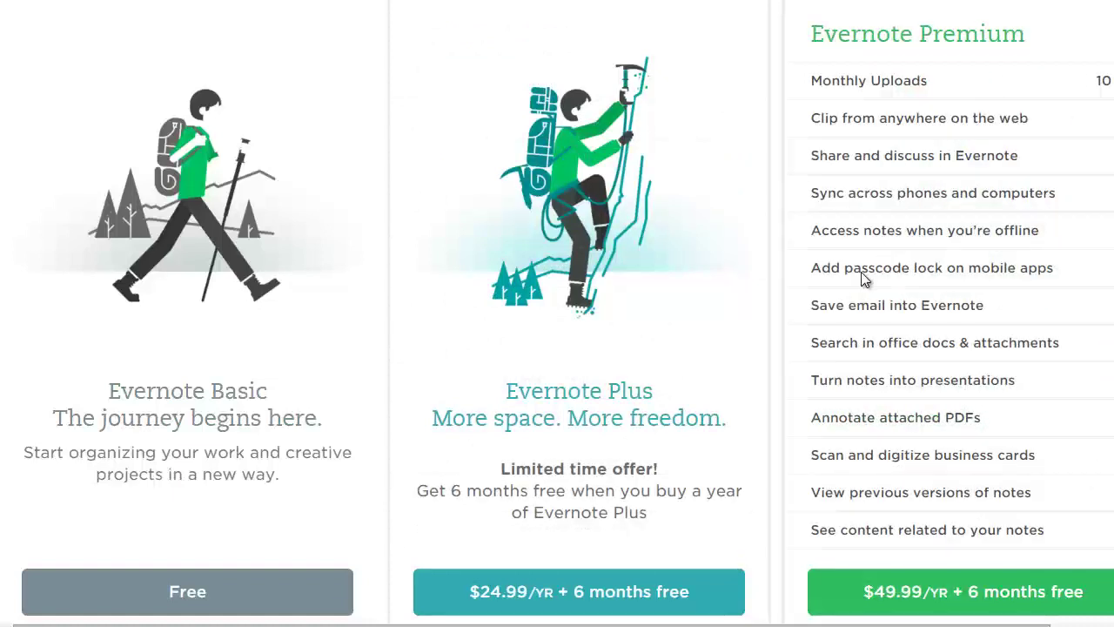
{"action": "scroll", "coordinate": [195, 240], "scroll_direction": "up", "scroll_amount": 1}
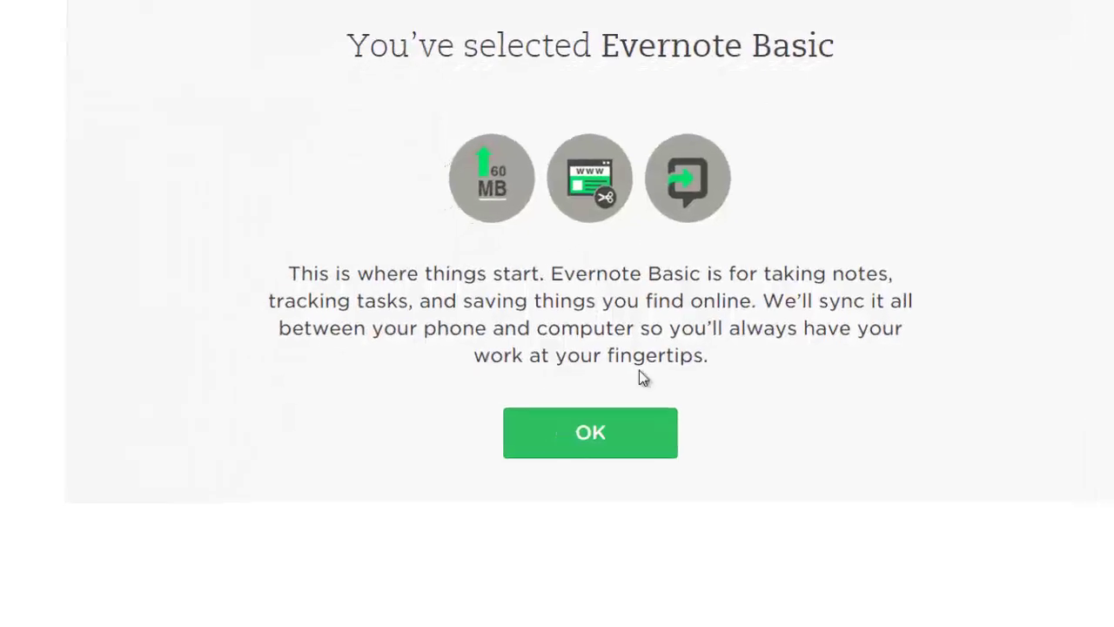
{"action": "left_click", "coordinate": [623, 442]}
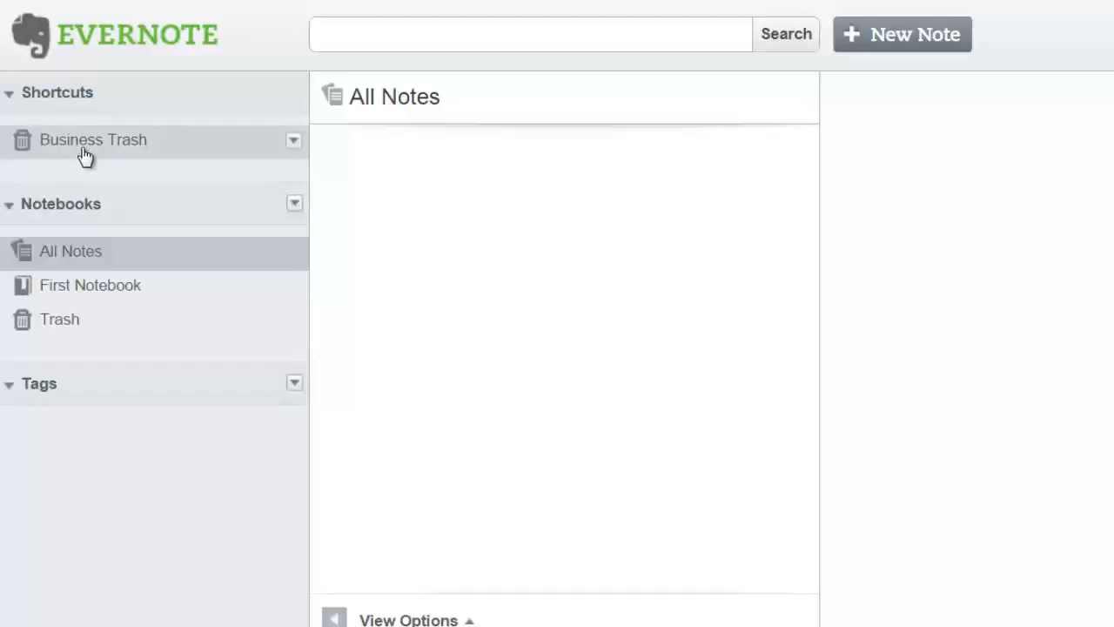
Step: Look through the Trash, All Notes and First Notebook lists
{"action": "left_click", "coordinate": [119, 316]}
{"action": "left_click", "coordinate": [111, 262]}
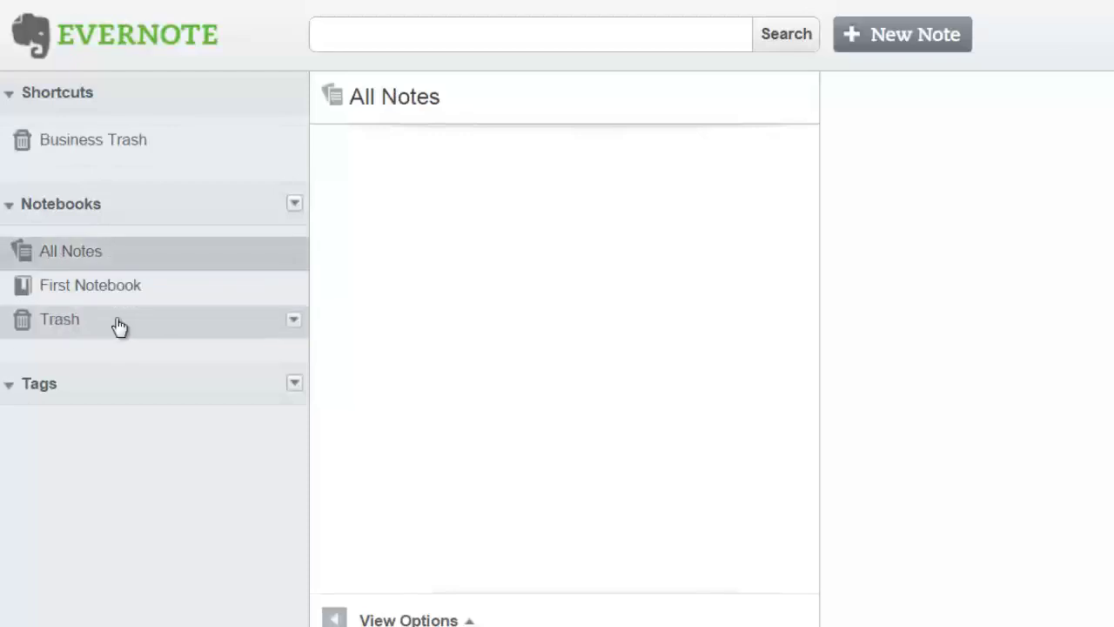
{"action": "left_click", "coordinate": [117, 289]}
{"action": "left_click", "coordinate": [104, 321]}
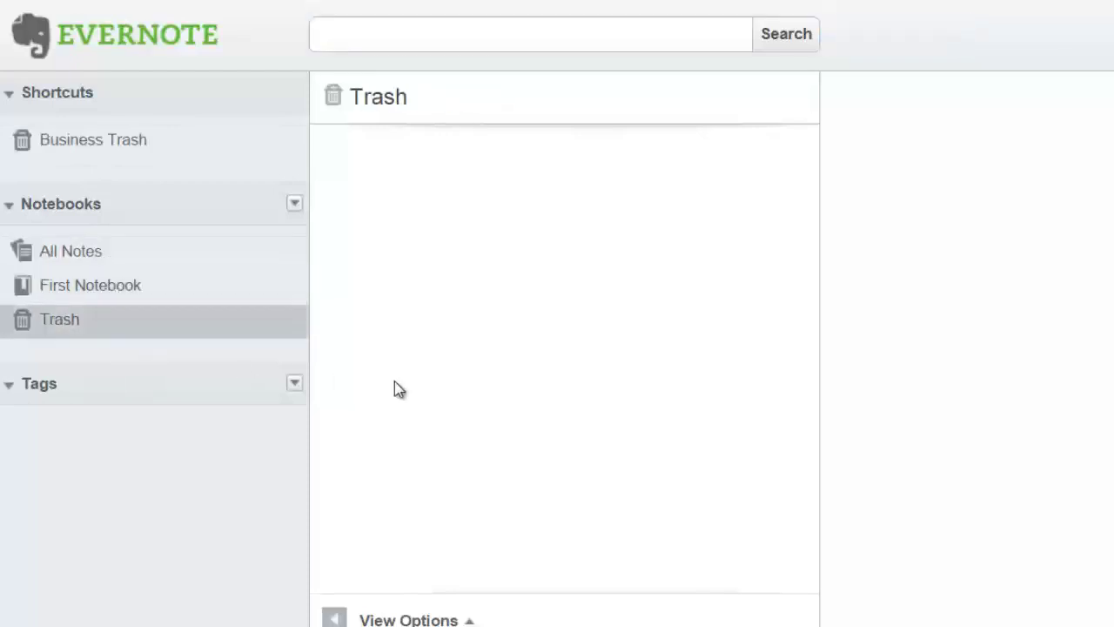
Step: Create a notebook named 'Personal - Events'
{"action": "left_click", "coordinate": [294, 207]}
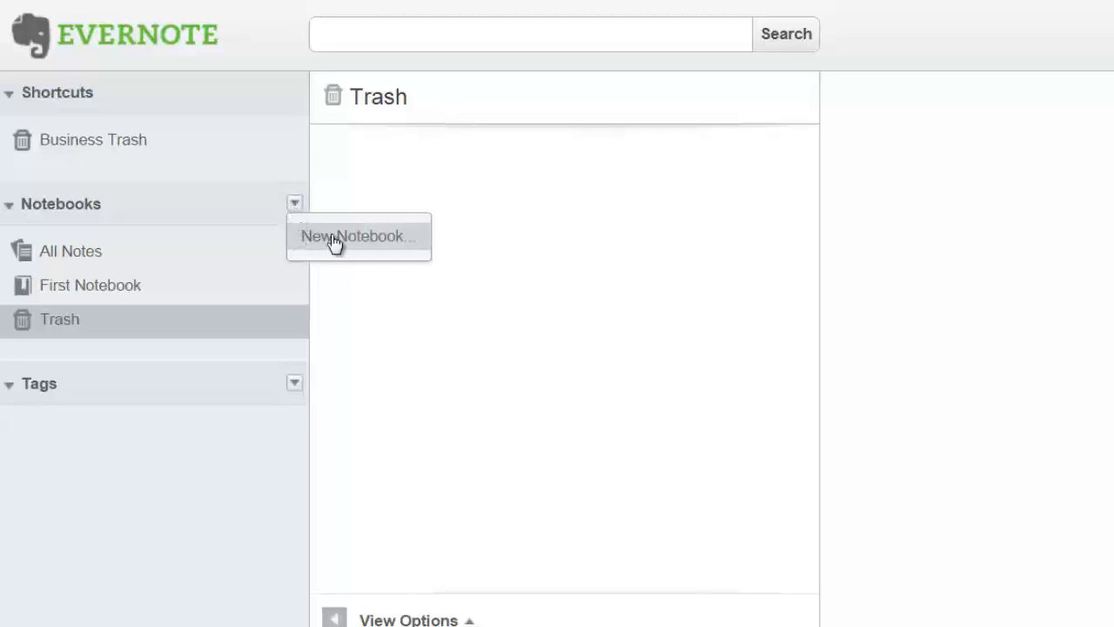
{"action": "left_click", "coordinate": [335, 243]}
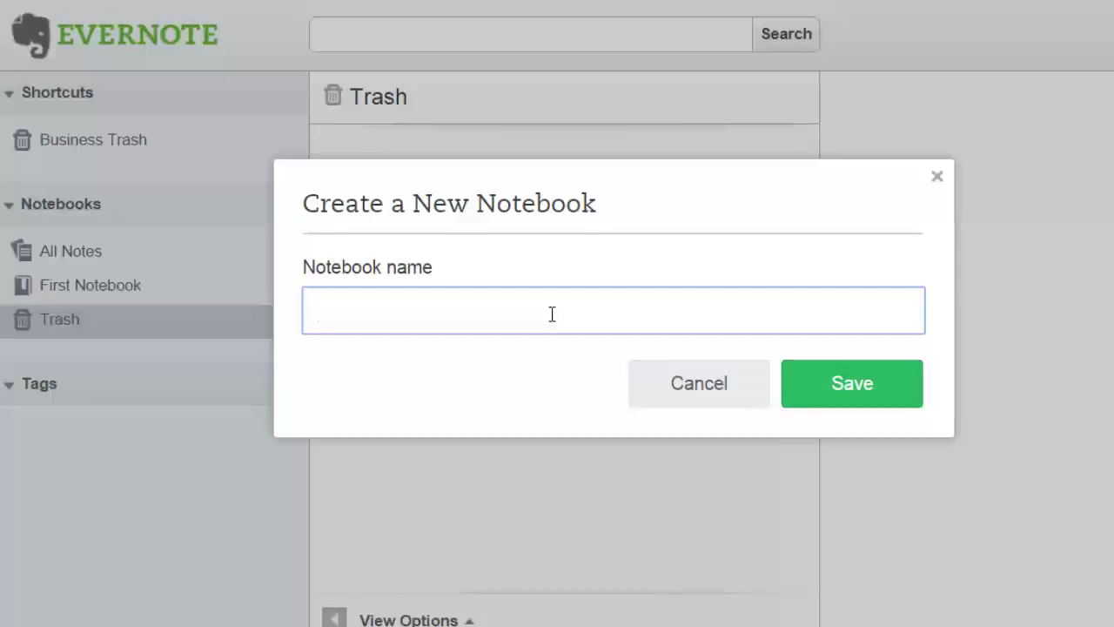
{"action": "type", "text": "Personal"}
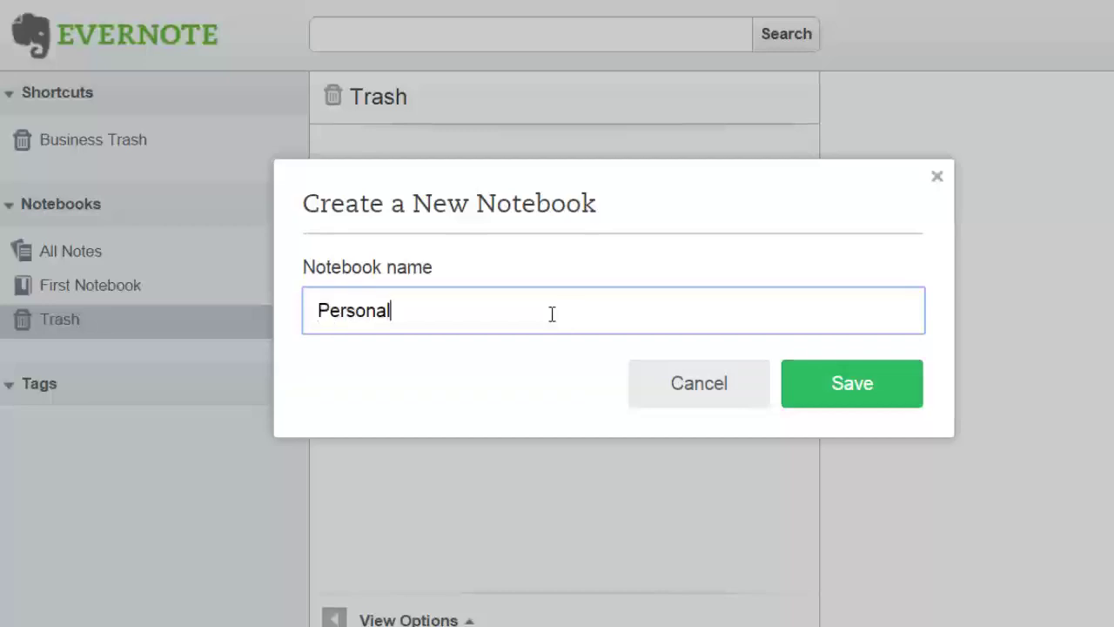
{"action": "type", "text": " - Events"}
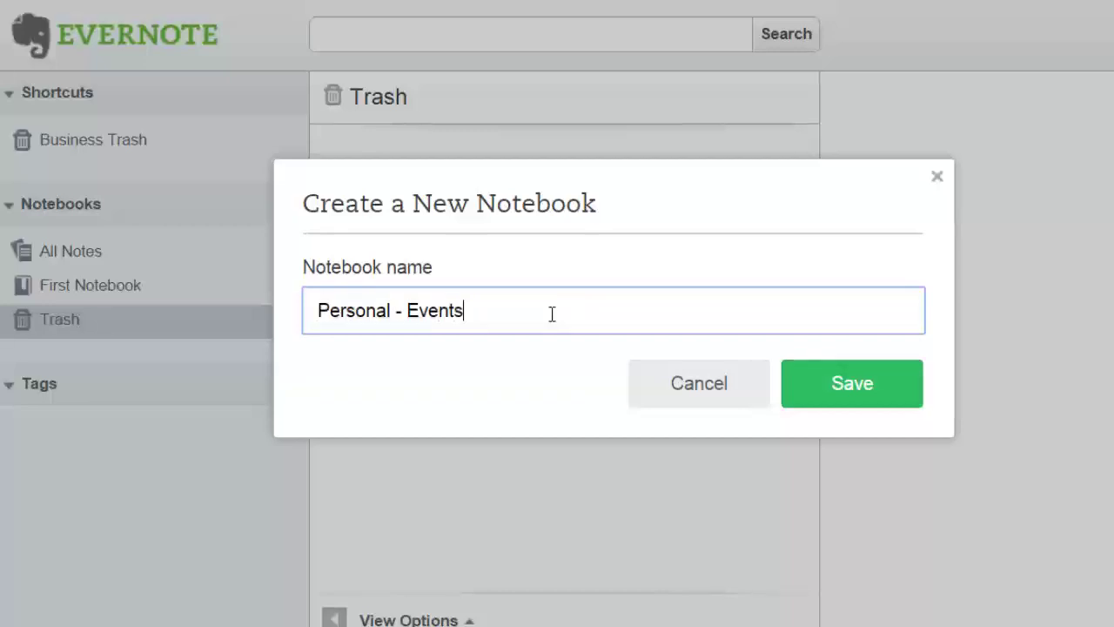
{"action": "left_click", "coordinate": [843, 399]}
Step: Add notebooks 'Personal - Urgent Important' and 'Business - Urgent Important'
{"action": "left_click", "coordinate": [295, 205]}
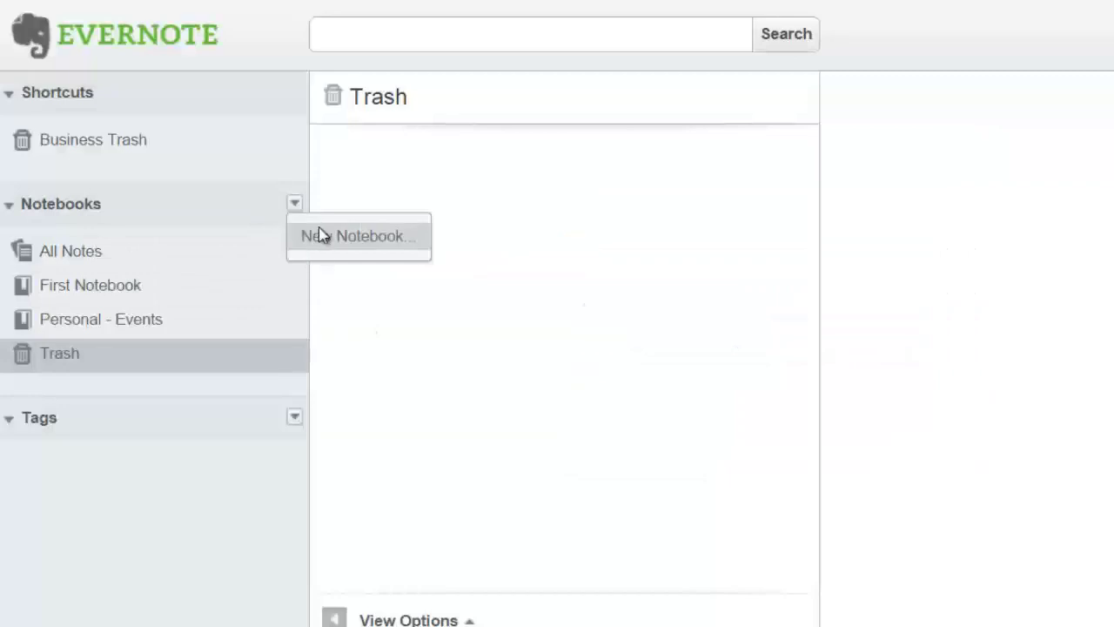
{"action": "left_click", "coordinate": [321, 233]}
{"action": "type", "text": "Personal "}
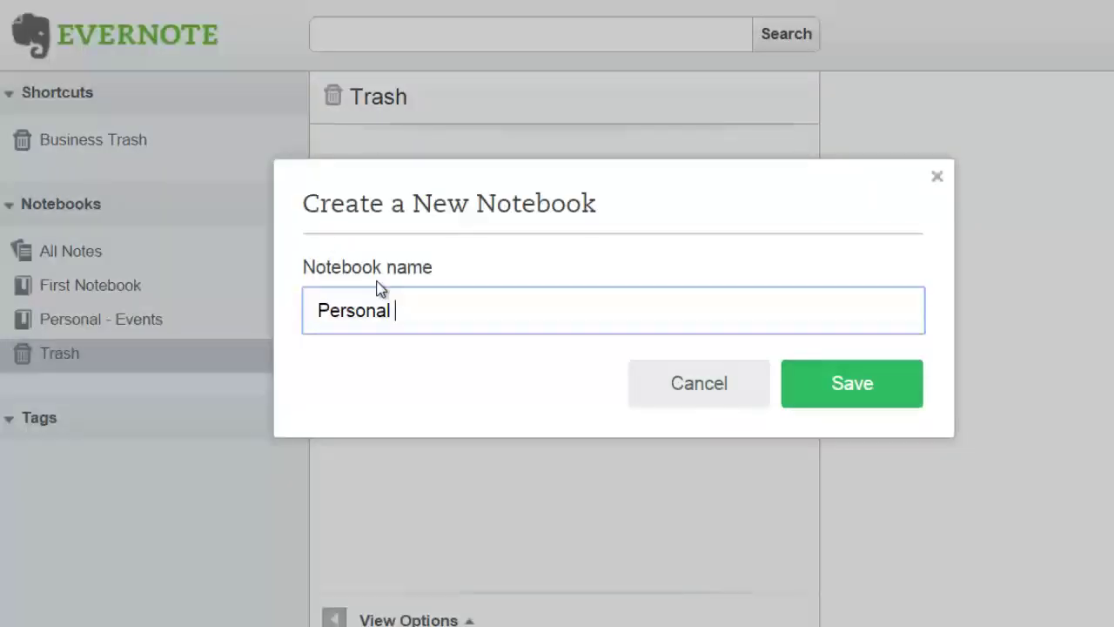
{"action": "type", "text": "- Urgent Important"}
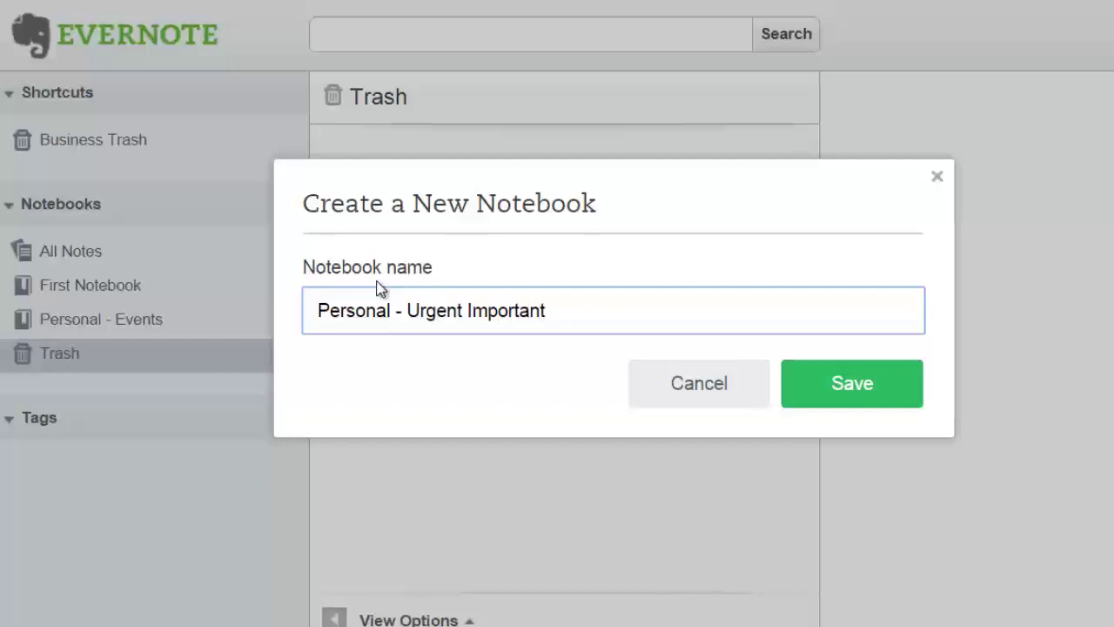
{"action": "key", "text": "Return"}
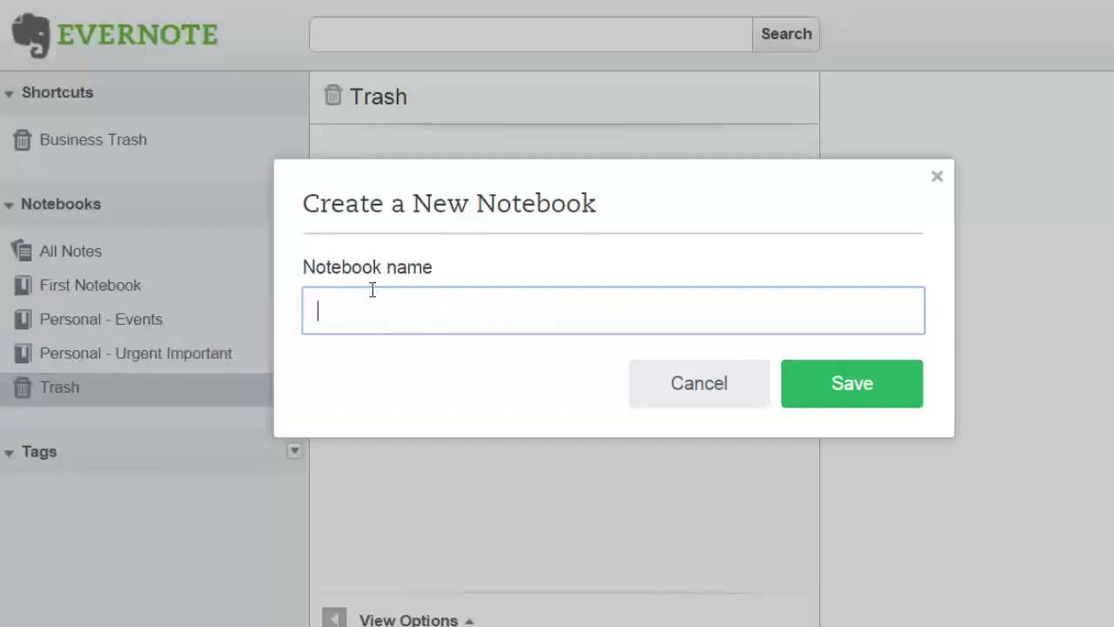
{"action": "type", "text": "Business - Urgent Important"}
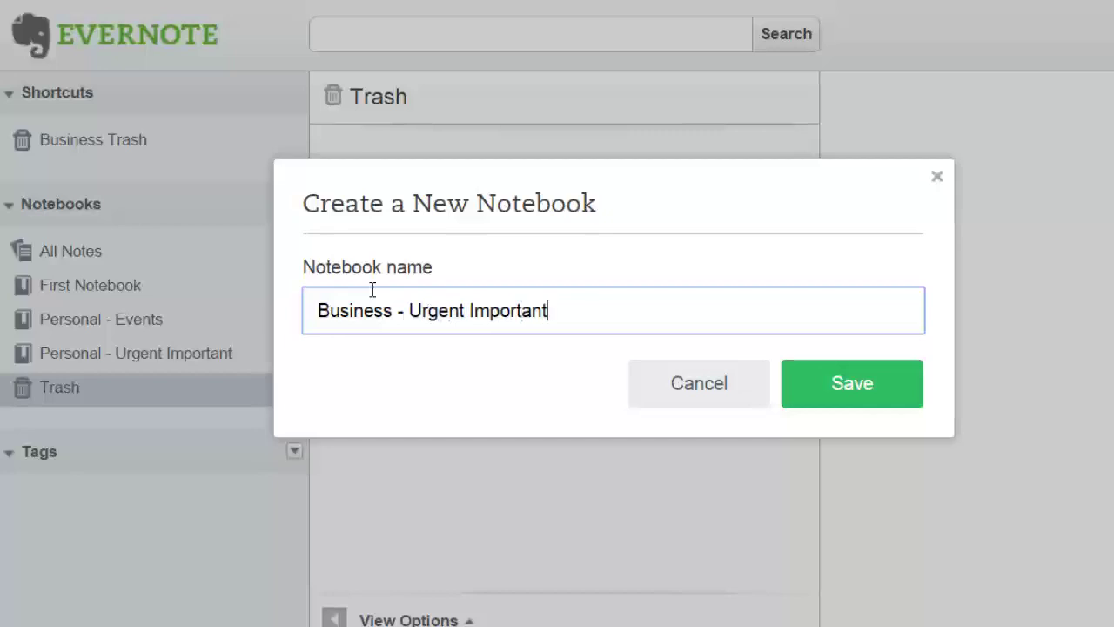
{"action": "key", "text": "Return"}
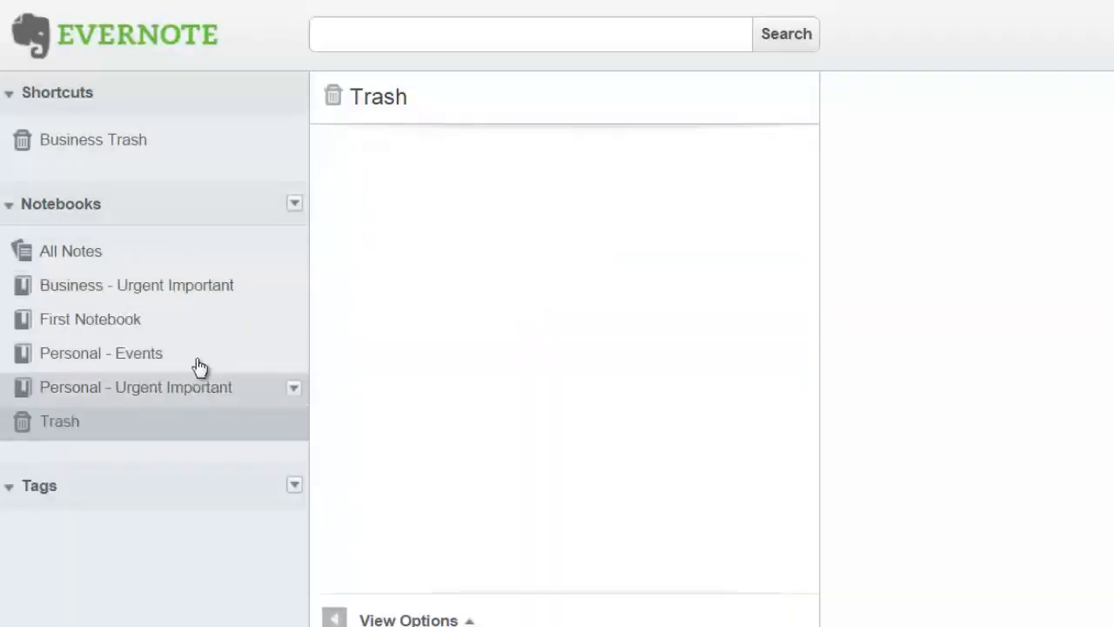
Step: In Business - Urgent Important, write note 'Project A' with body 'We put all our notes in here.'
{"action": "left_click", "coordinate": [213, 289]}
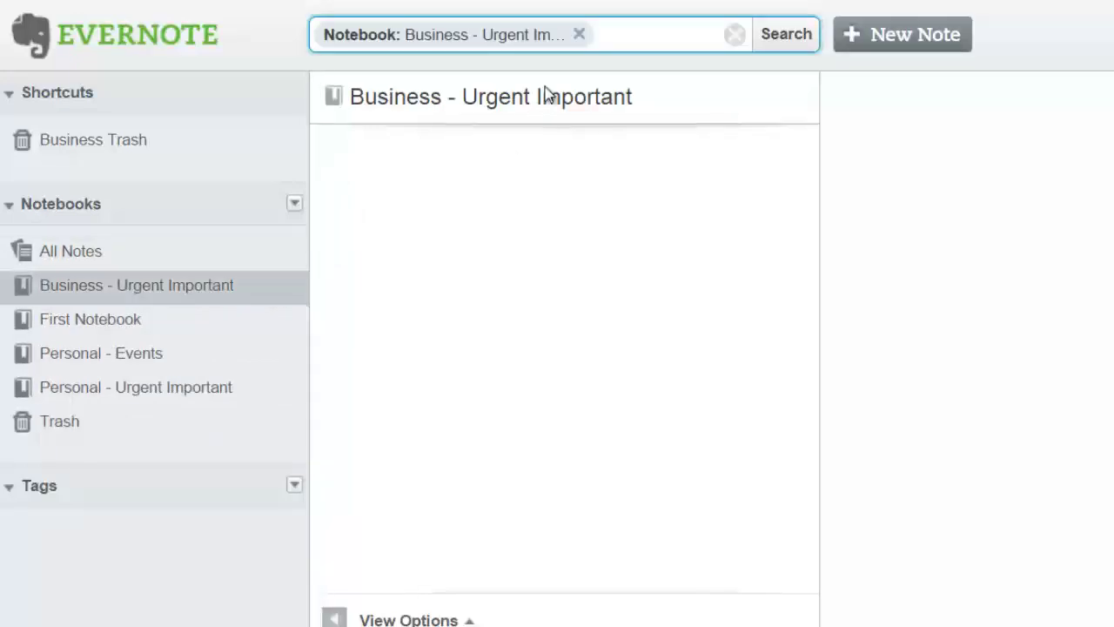
{"action": "left_click", "coordinate": [928, 47]}
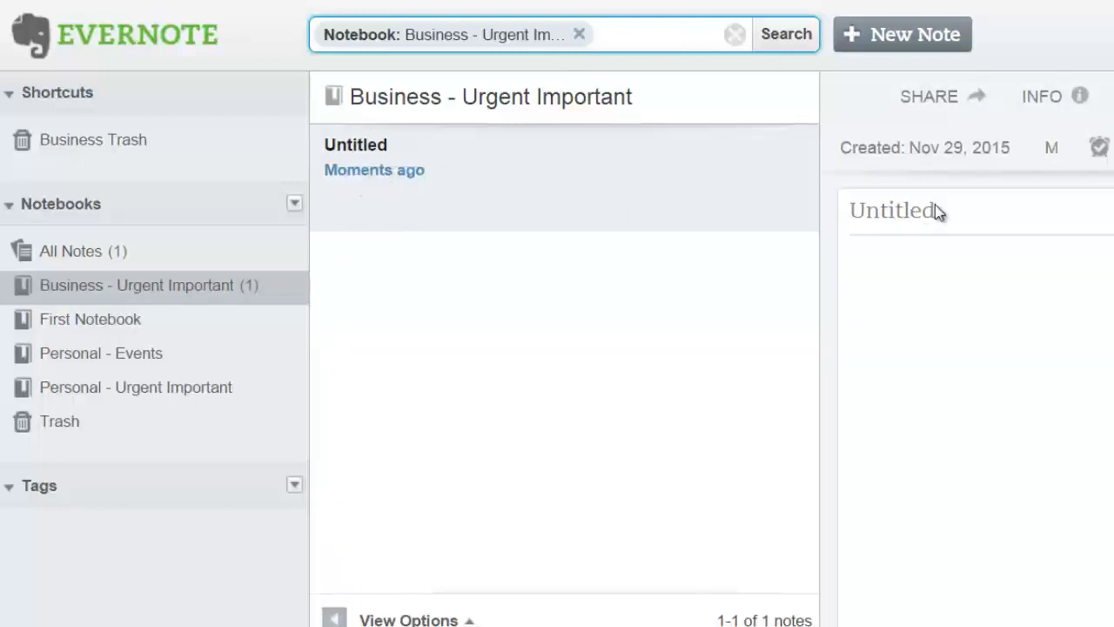
{"action": "left_click", "coordinate": [911, 218]}
{"action": "type", "text": "Project "}
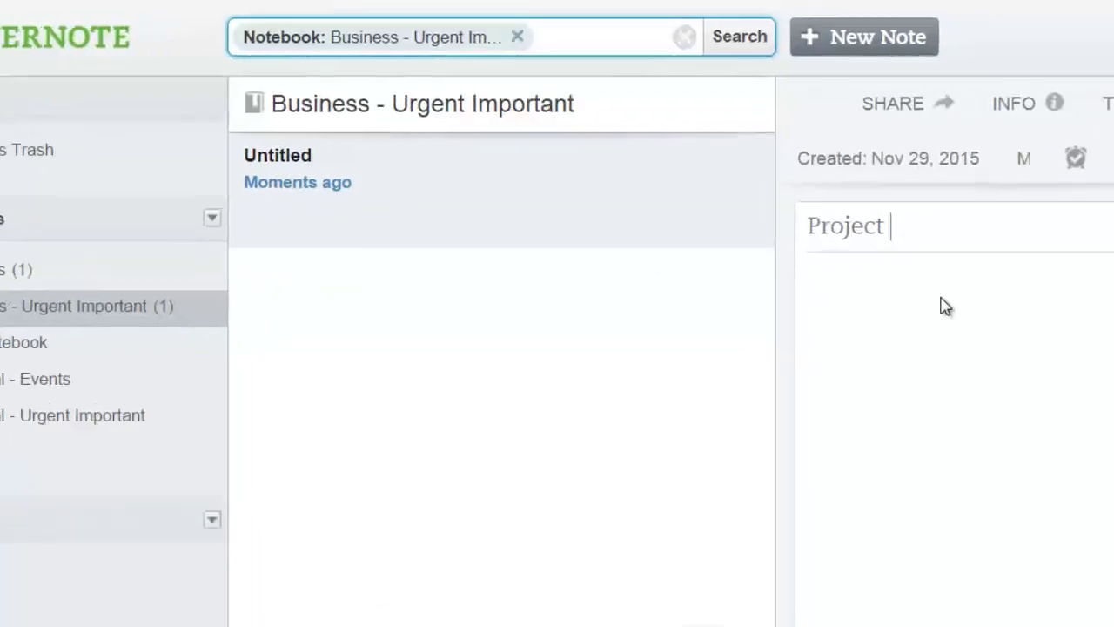
{"action": "type", "text": "A"}
{"action": "key", "text": "Return"}
{"action": "type", "text": "We put all our notes in here."}
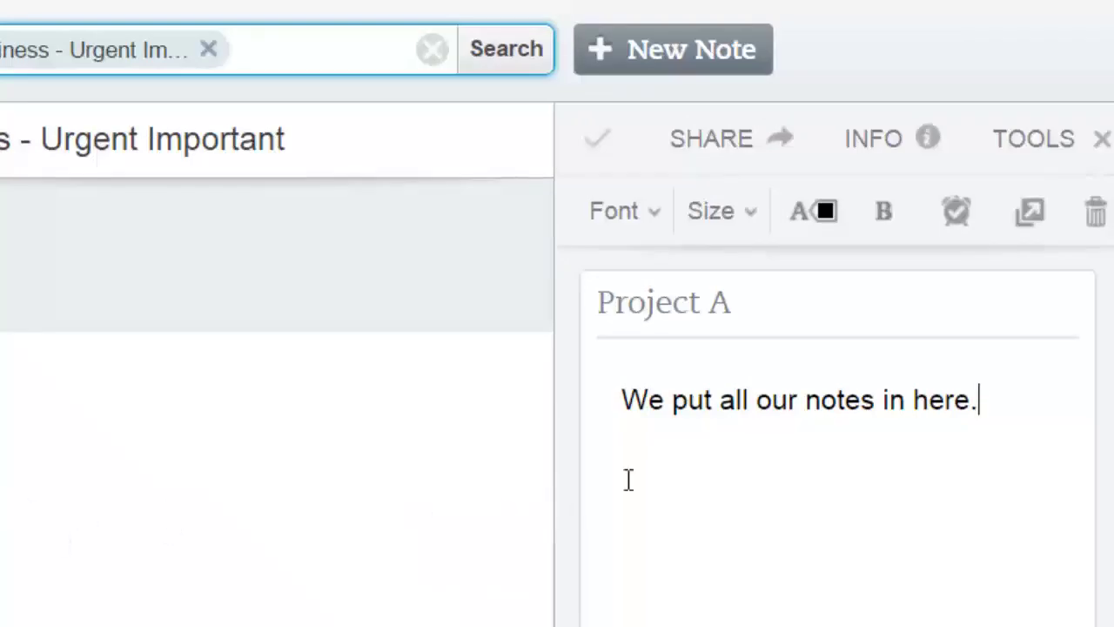
{"action": "triple_click", "coordinate": [856, 403]}
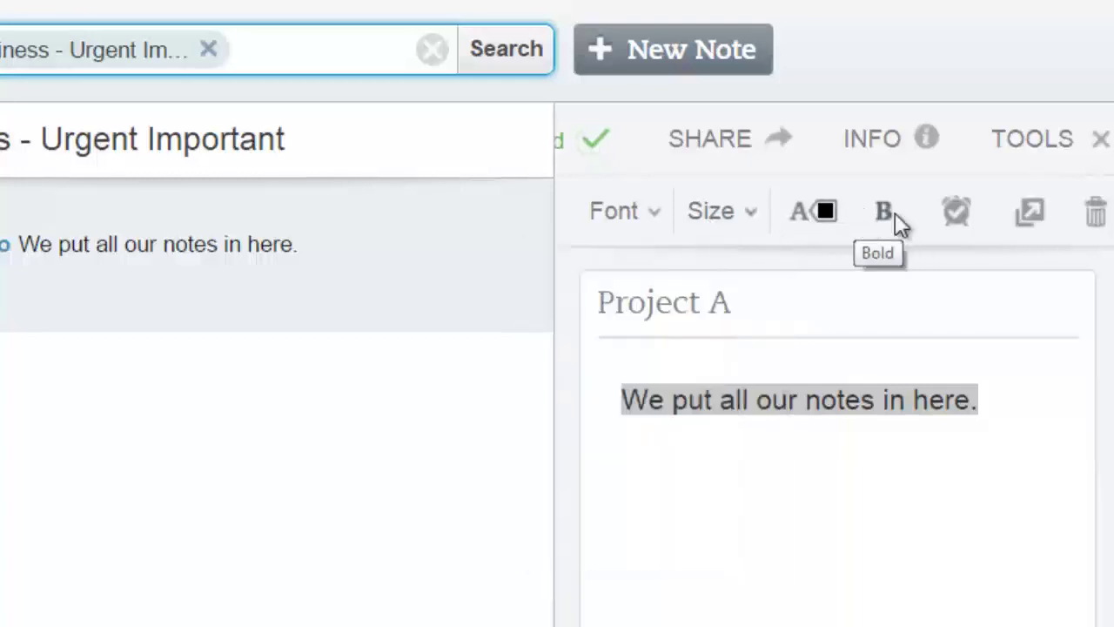
Step: Put a reminder on Project A without due-day e-mails, then pop the note out
{"action": "left_click", "coordinate": [958, 225]}
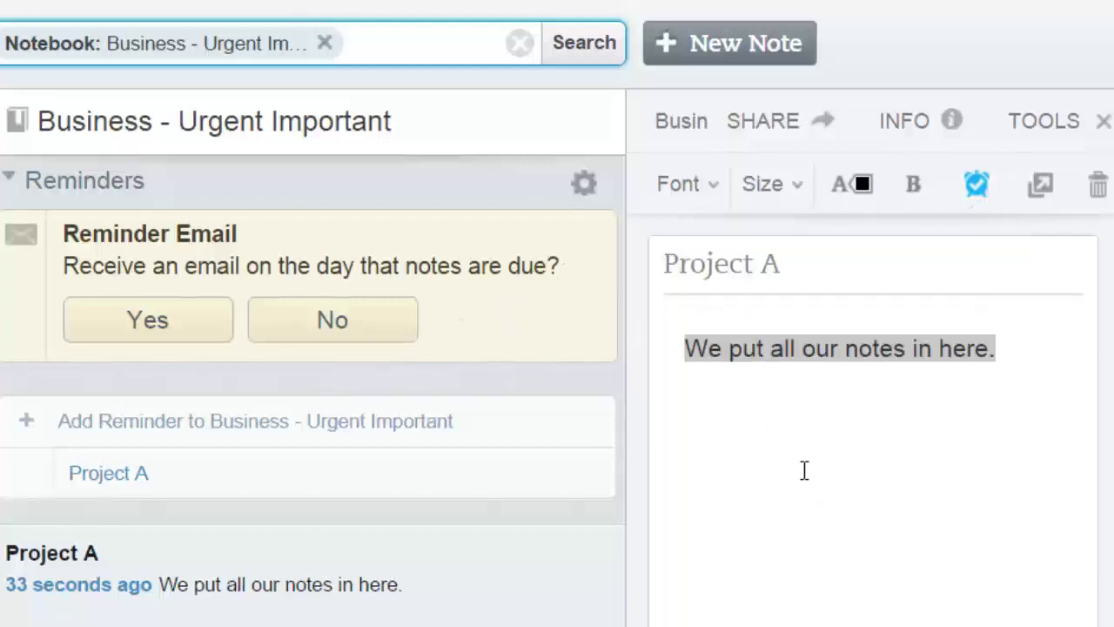
{"action": "left_click", "coordinate": [386, 333]}
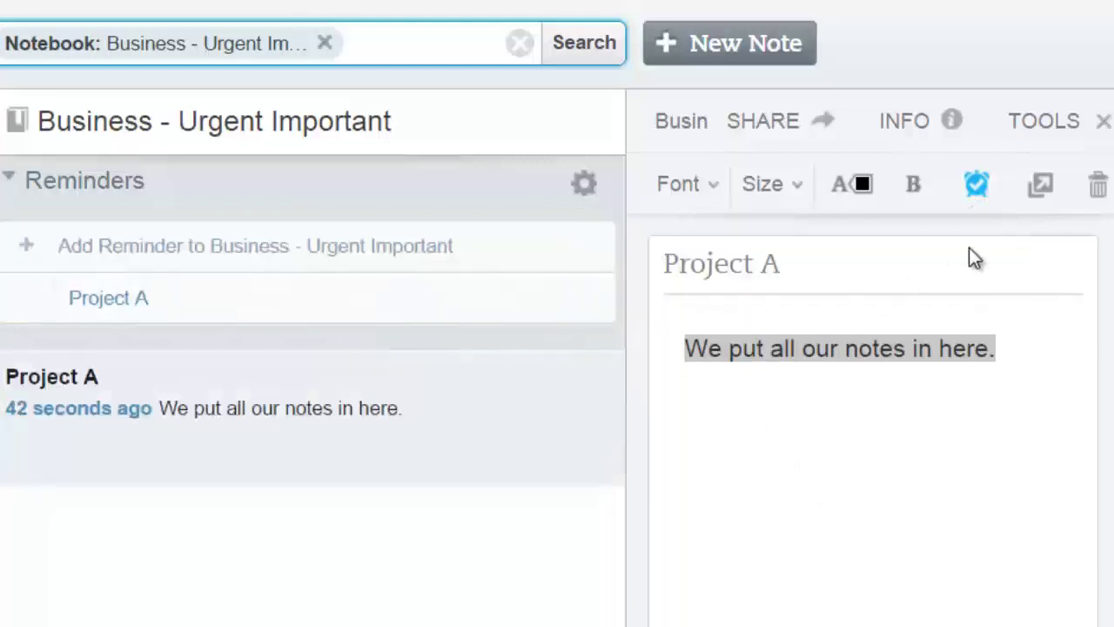
{"action": "left_click", "coordinate": [1039, 202]}
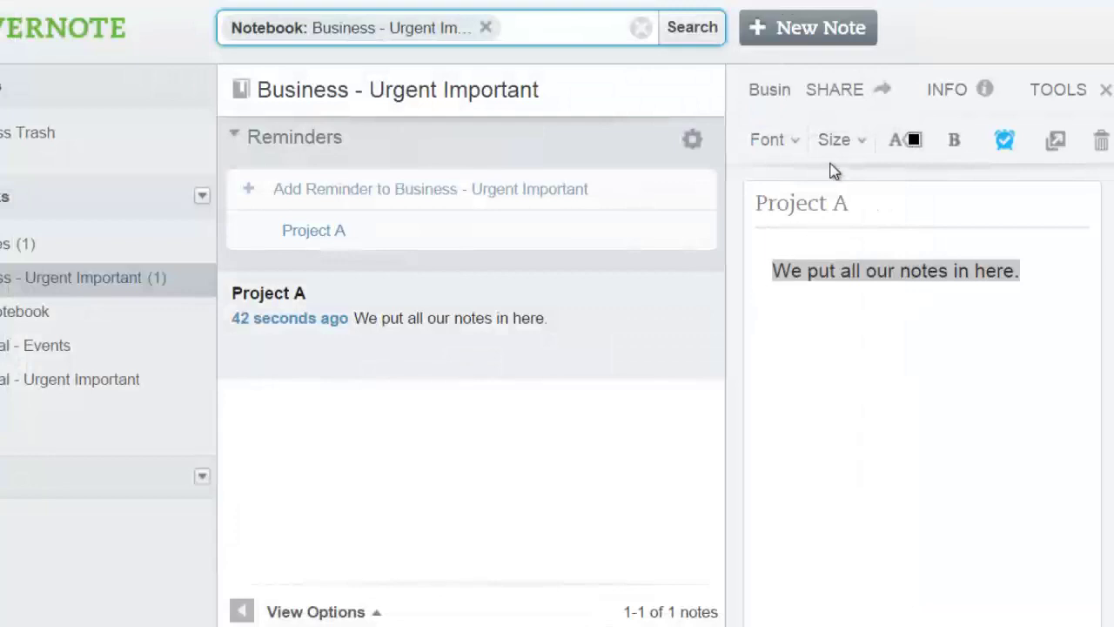
{"action": "left_click", "coordinate": [844, 94]}
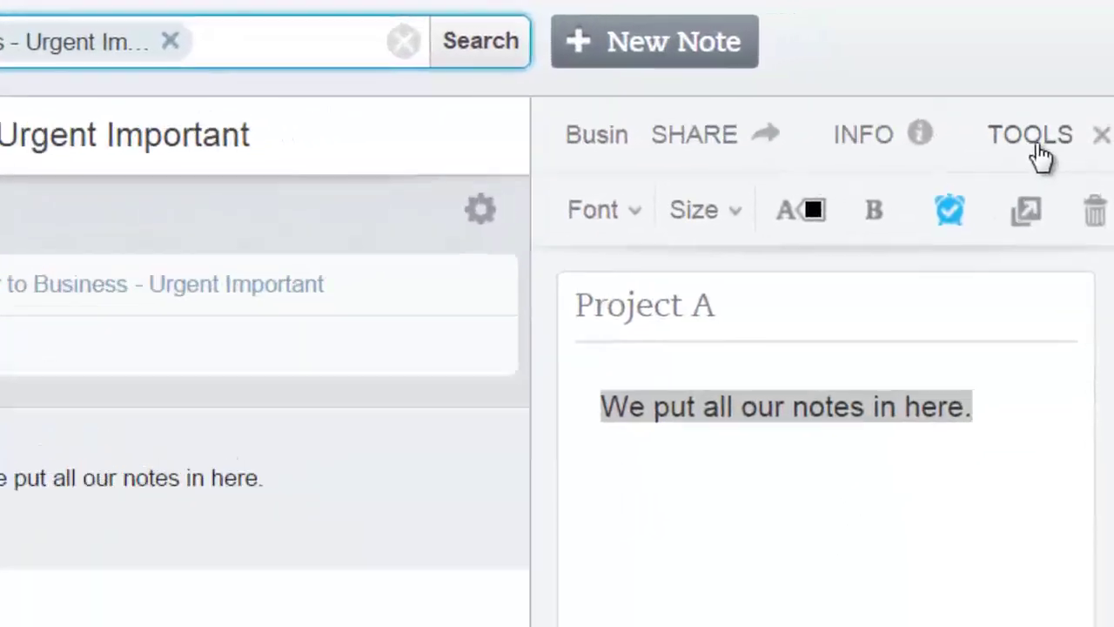
{"action": "left_click", "coordinate": [947, 90]}
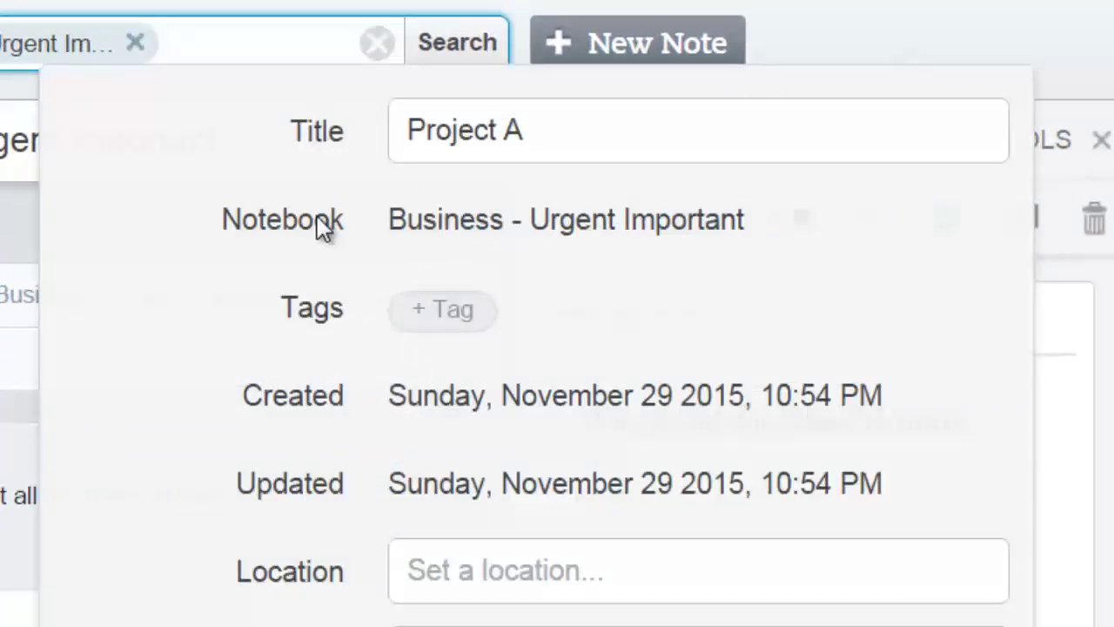
{"action": "left_click", "coordinate": [467, 318]}
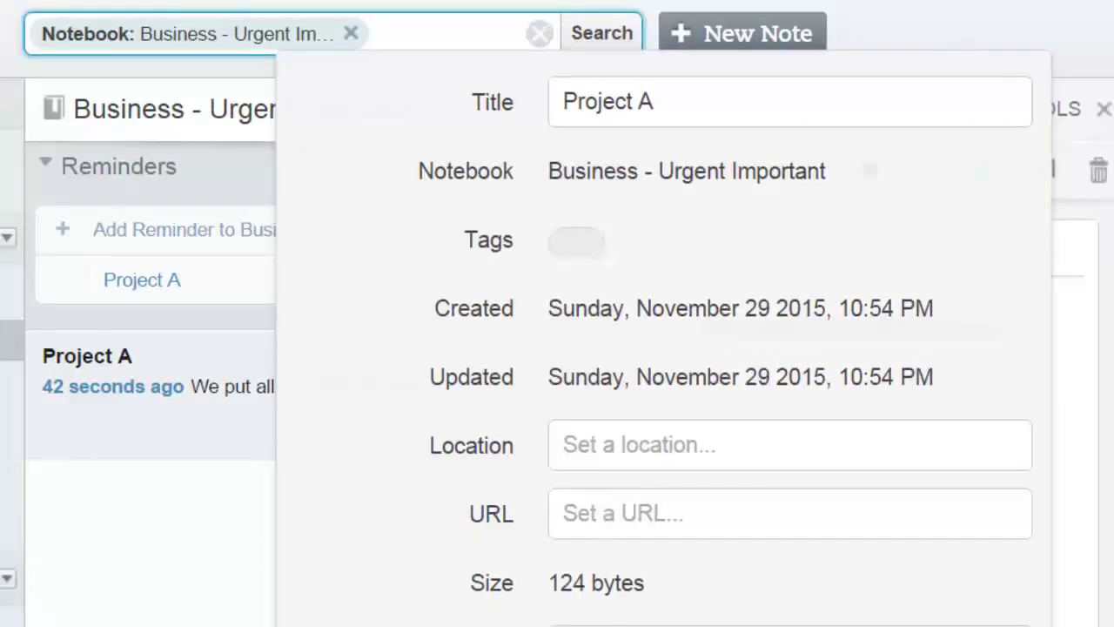
{"action": "key", "text": "Escape"}
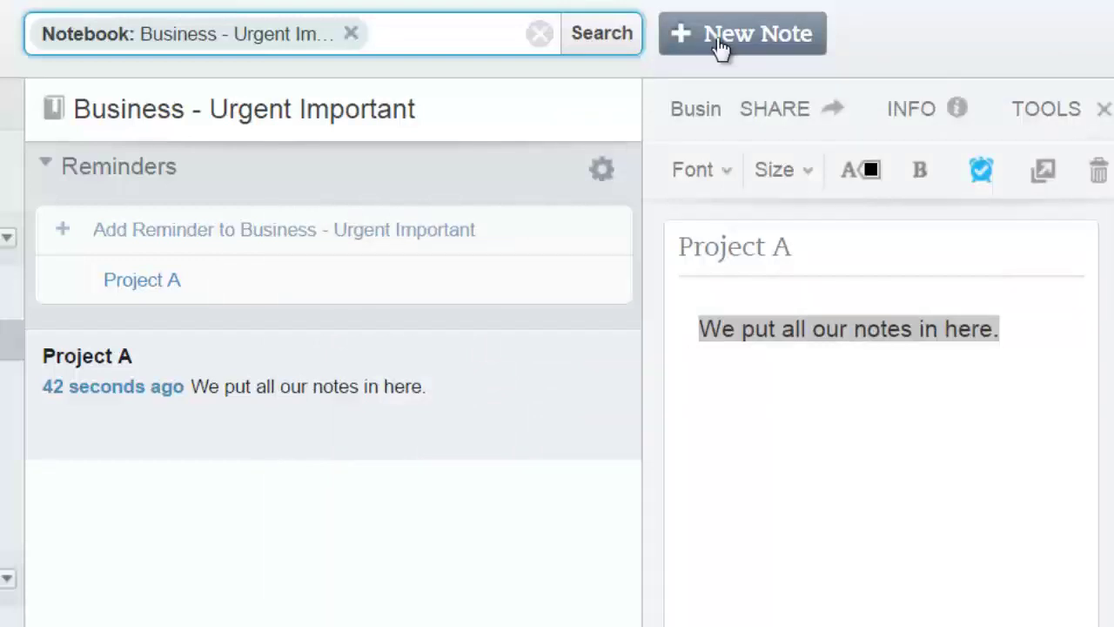